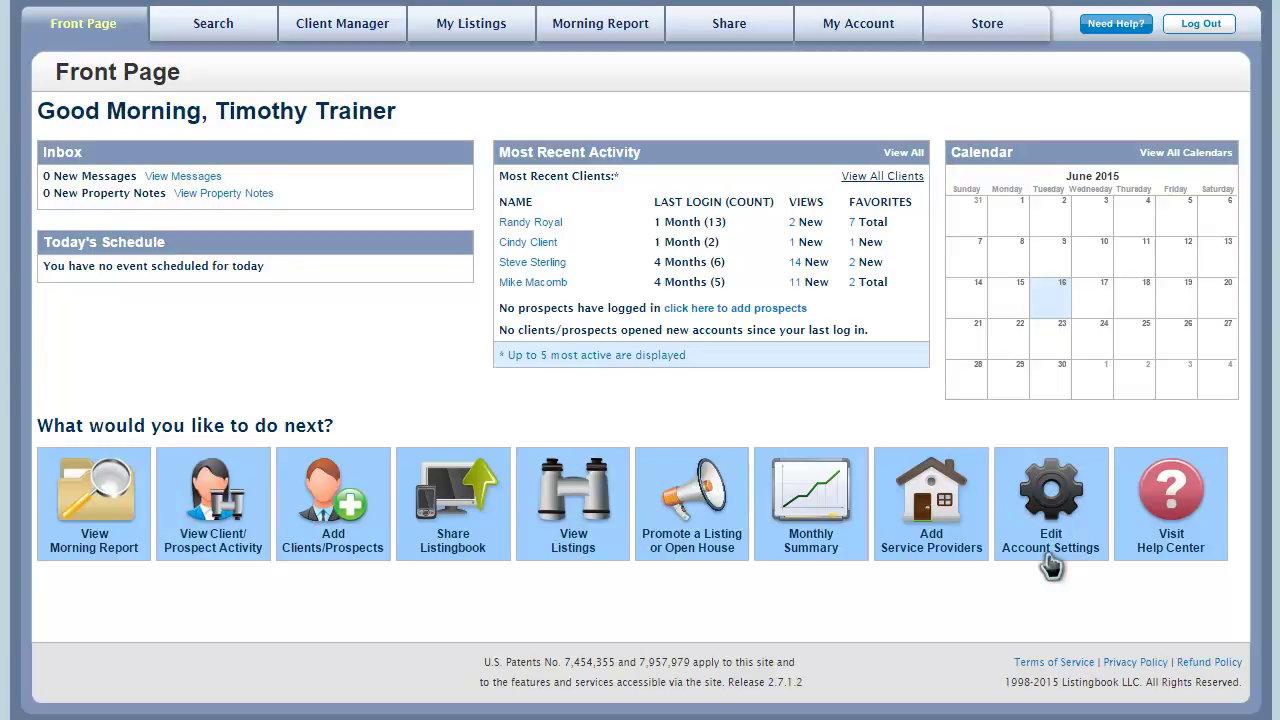
In Personal Information, shorten the first name and add a mobile phone number
{"action": "left_click", "coordinate": [1050, 565]}
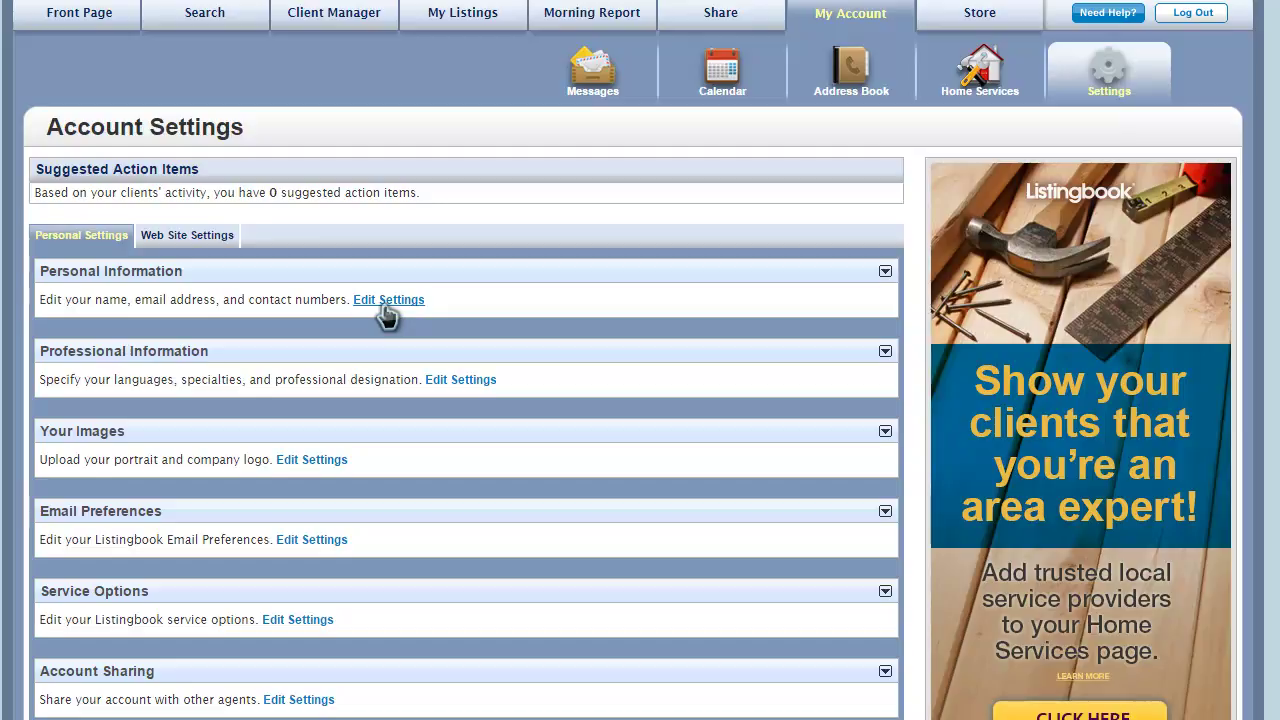
{"action": "left_click", "coordinate": [387, 302]}
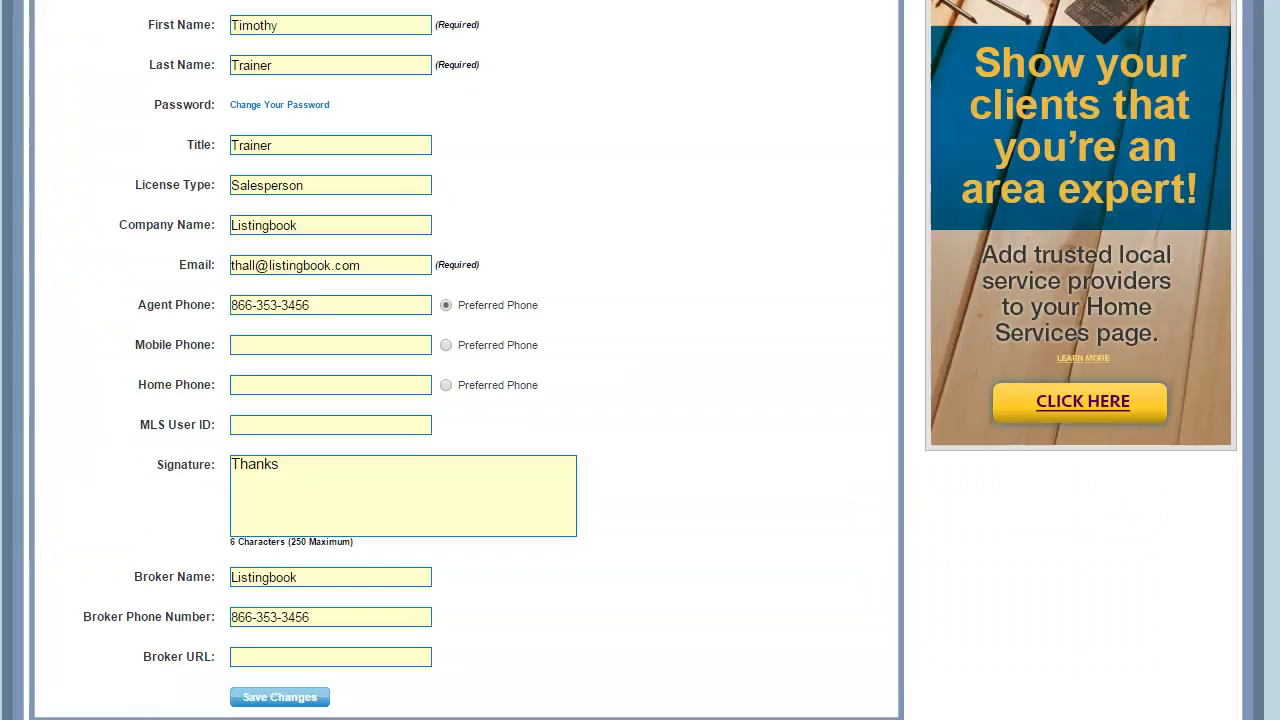
{"action": "left_click", "coordinate": [294, 22]}
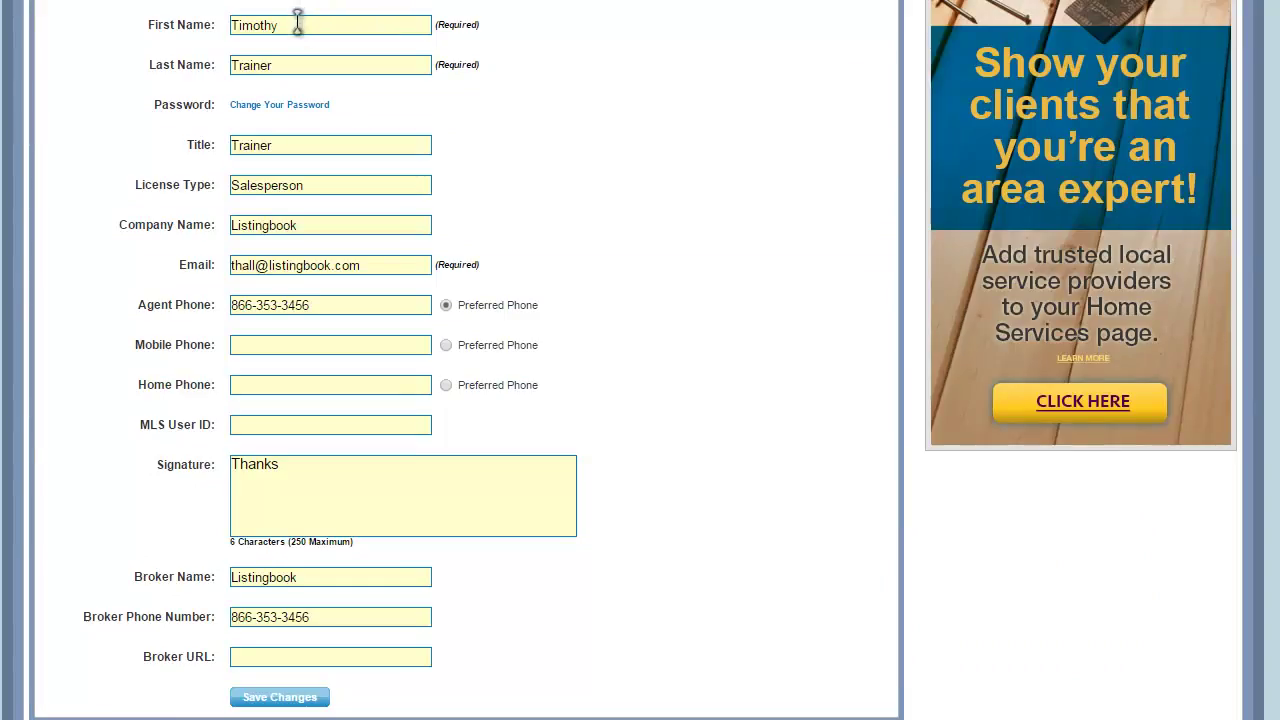
{"action": "key", "text": "BackSpace"}
{"action": "key", "text": "BackSpace"}
{"action": "key", "text": "BackSpace"}
{"action": "key", "text": "BackSpace"}
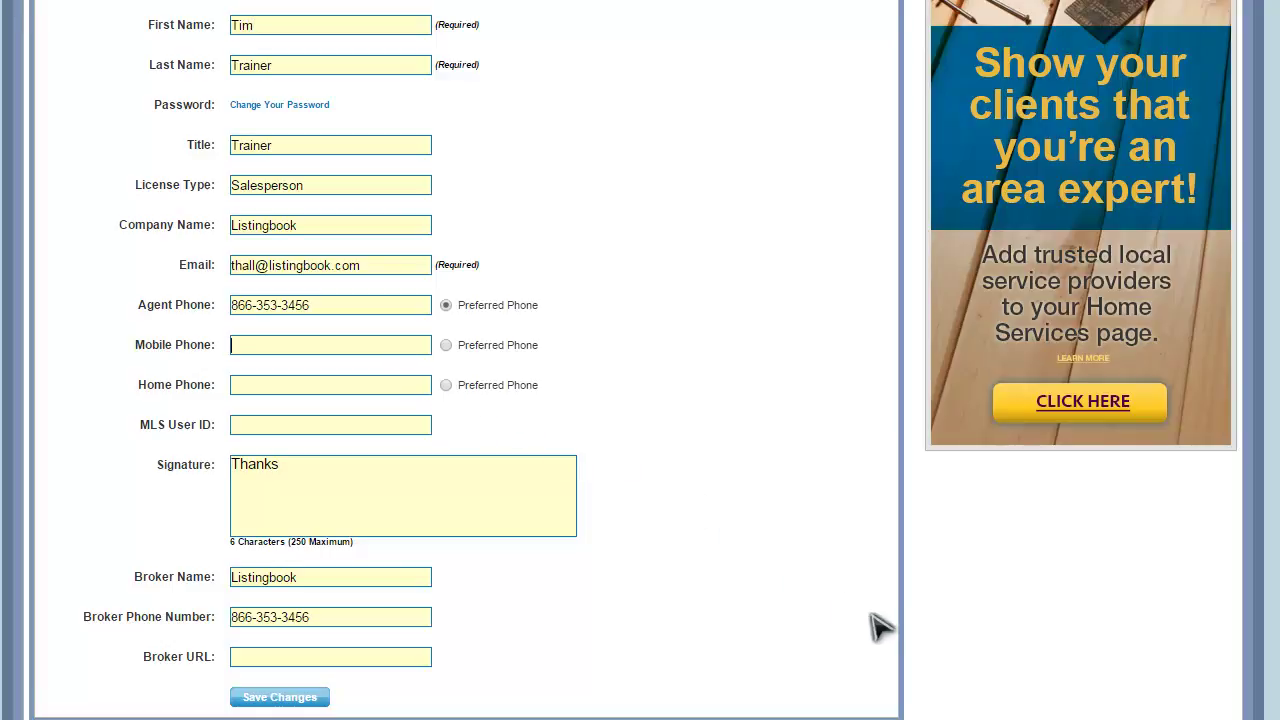
{"action": "type", "text": "555-555-5555"}
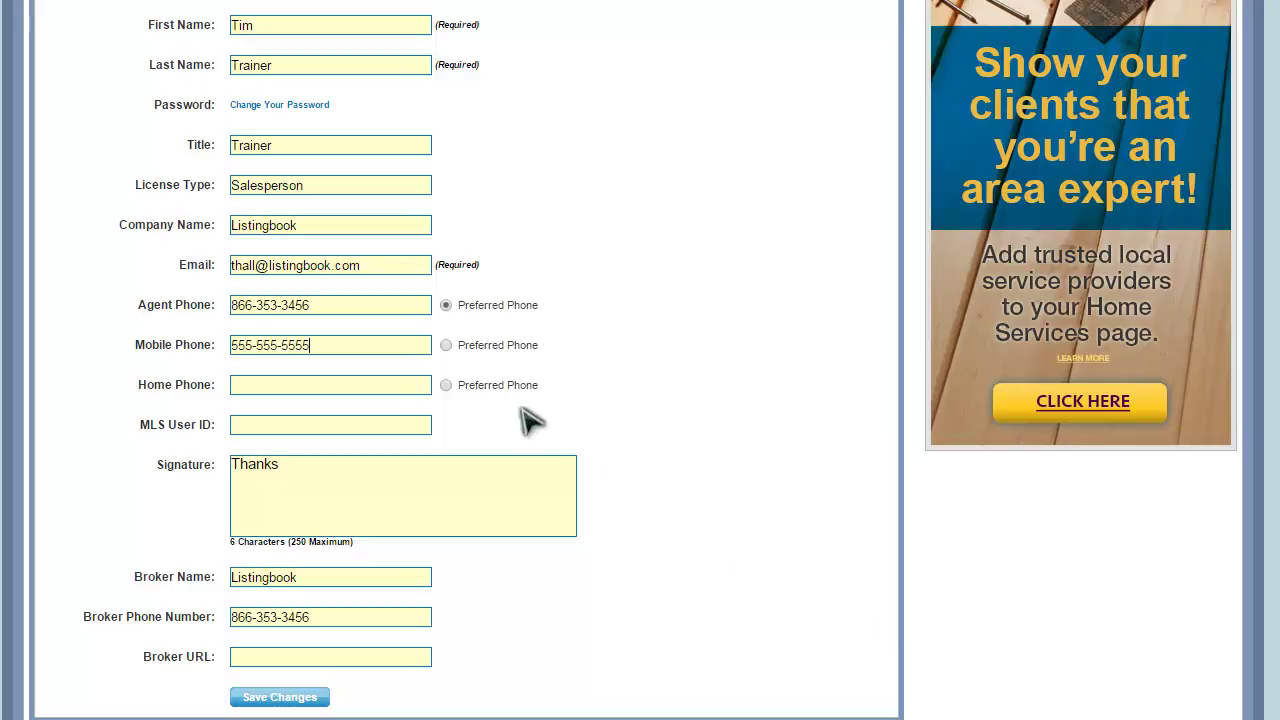
{"action": "left_click", "coordinate": [446, 345]}
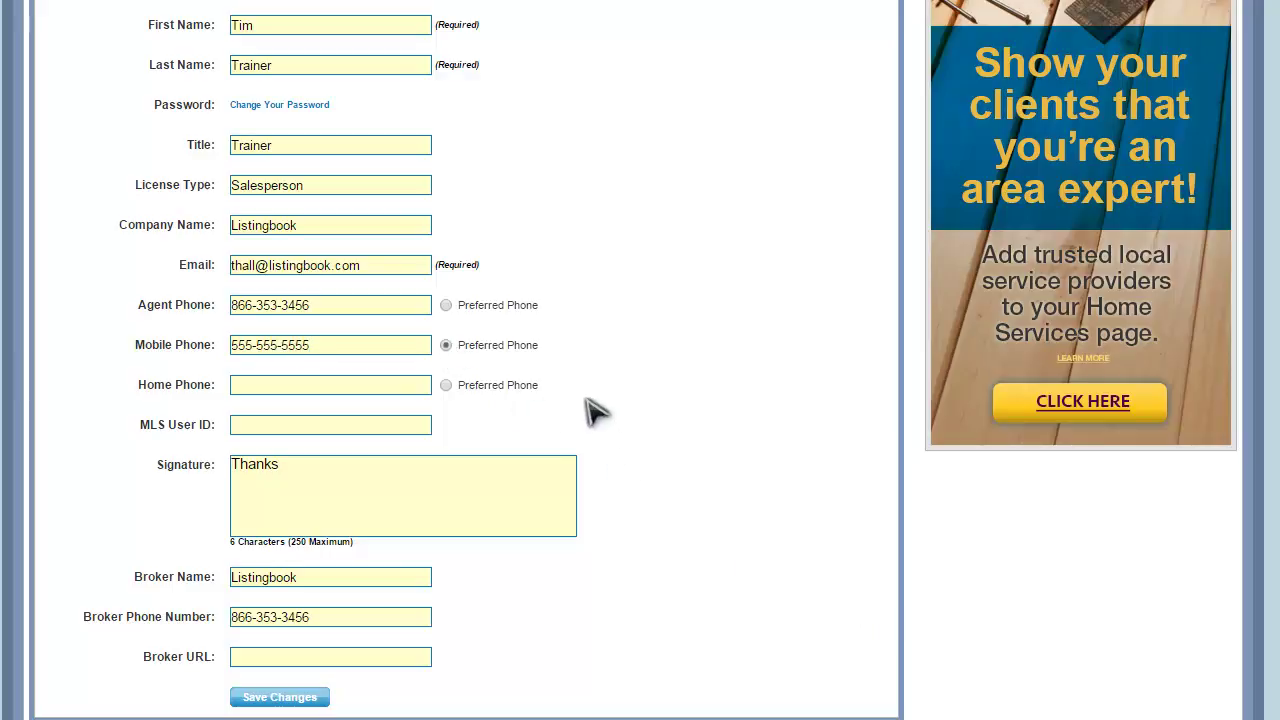
{"action": "left_click", "coordinate": [420, 656]}
{"action": "type", "text": "www."}
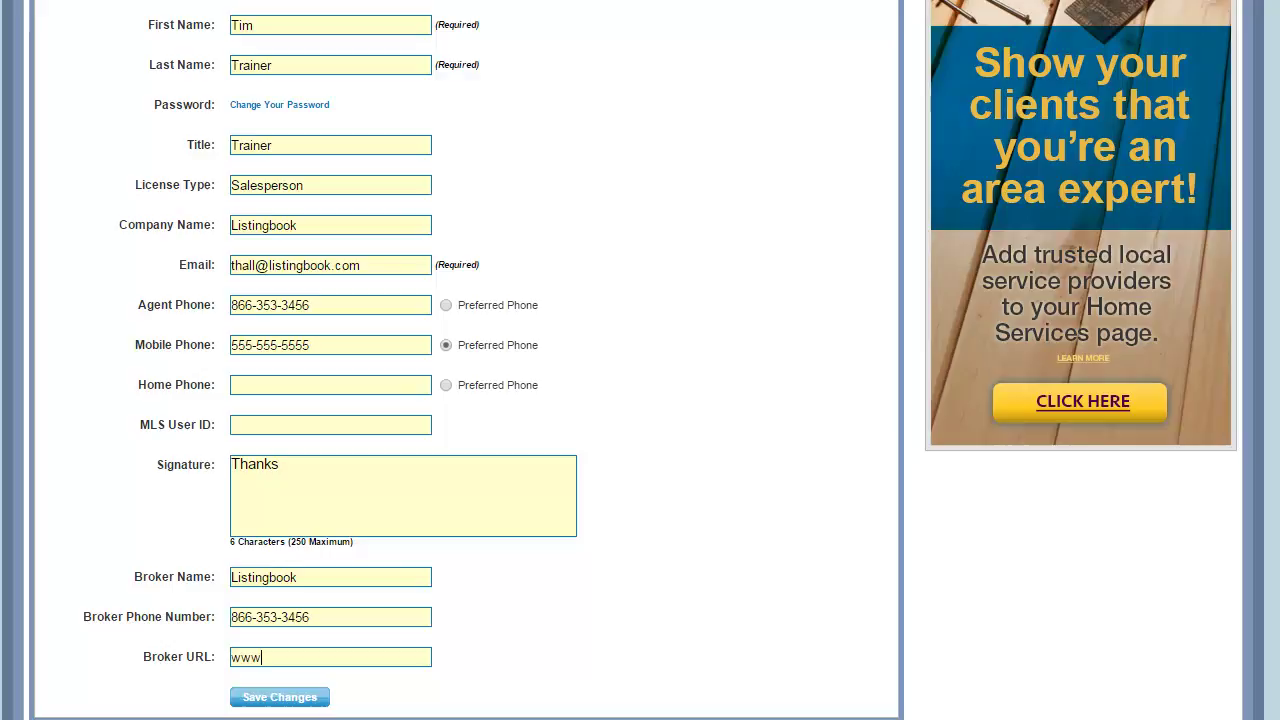
{"action": "type", "text": "listingbook.com"}
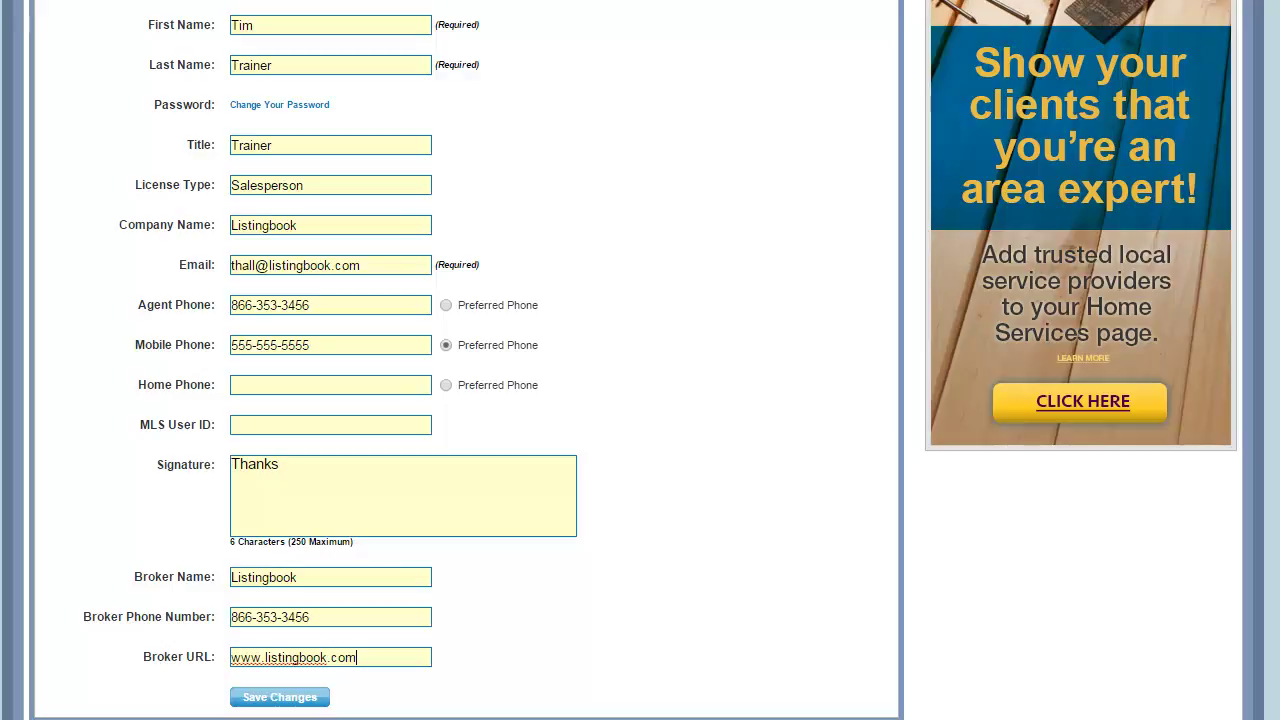
{"action": "left_click", "coordinate": [294, 704]}
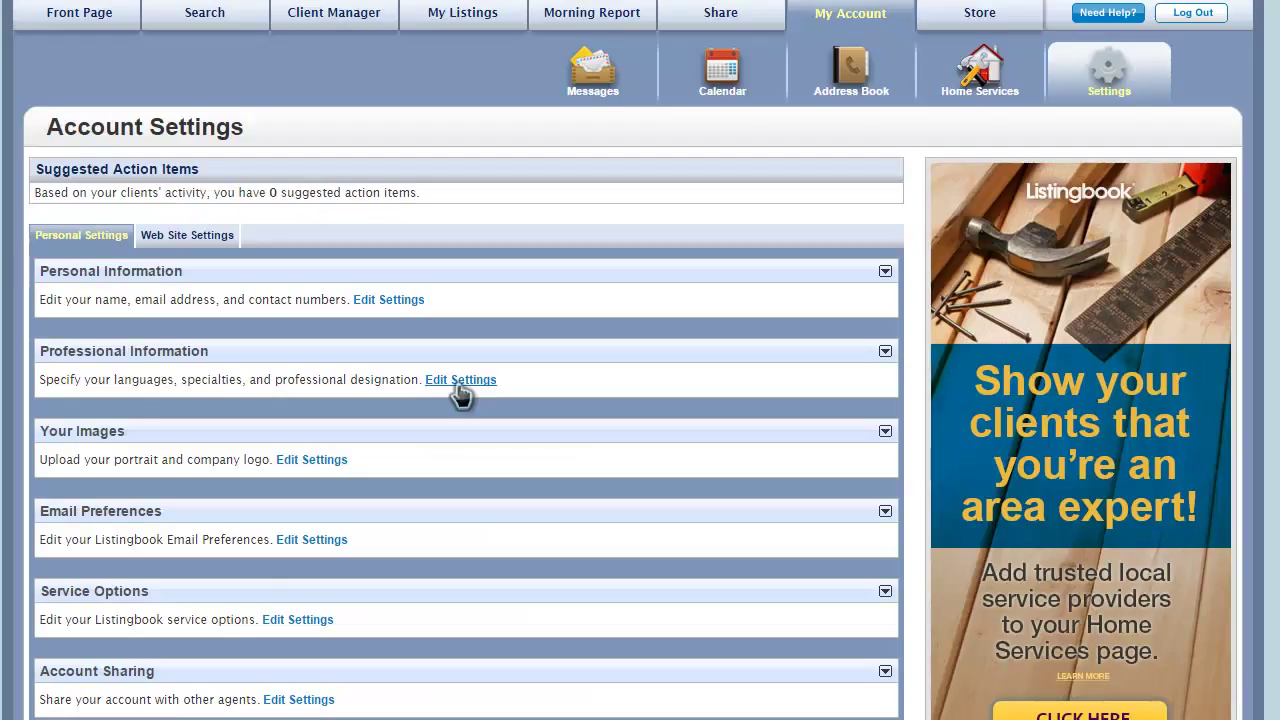
Add Relocation and Quality Home specialties and the SFR designation, then save
{"action": "left_click", "coordinate": [460, 397]}
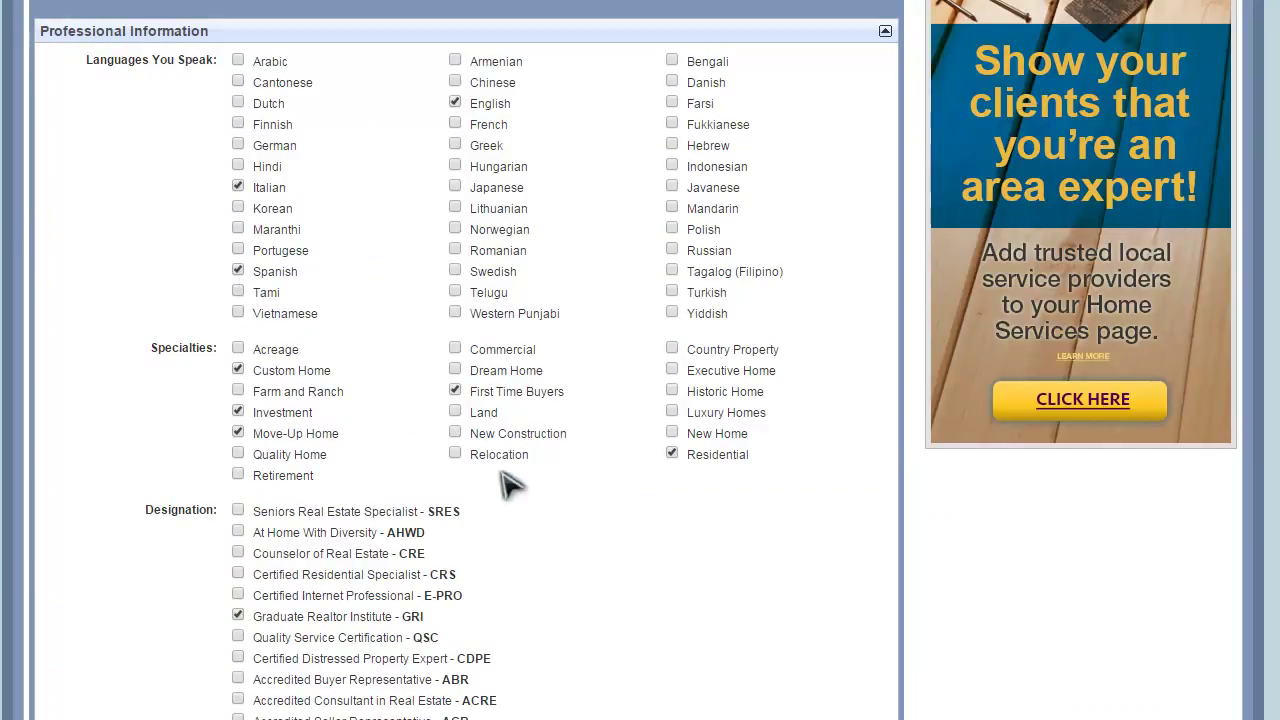
{"action": "left_click", "coordinate": [456, 455]}
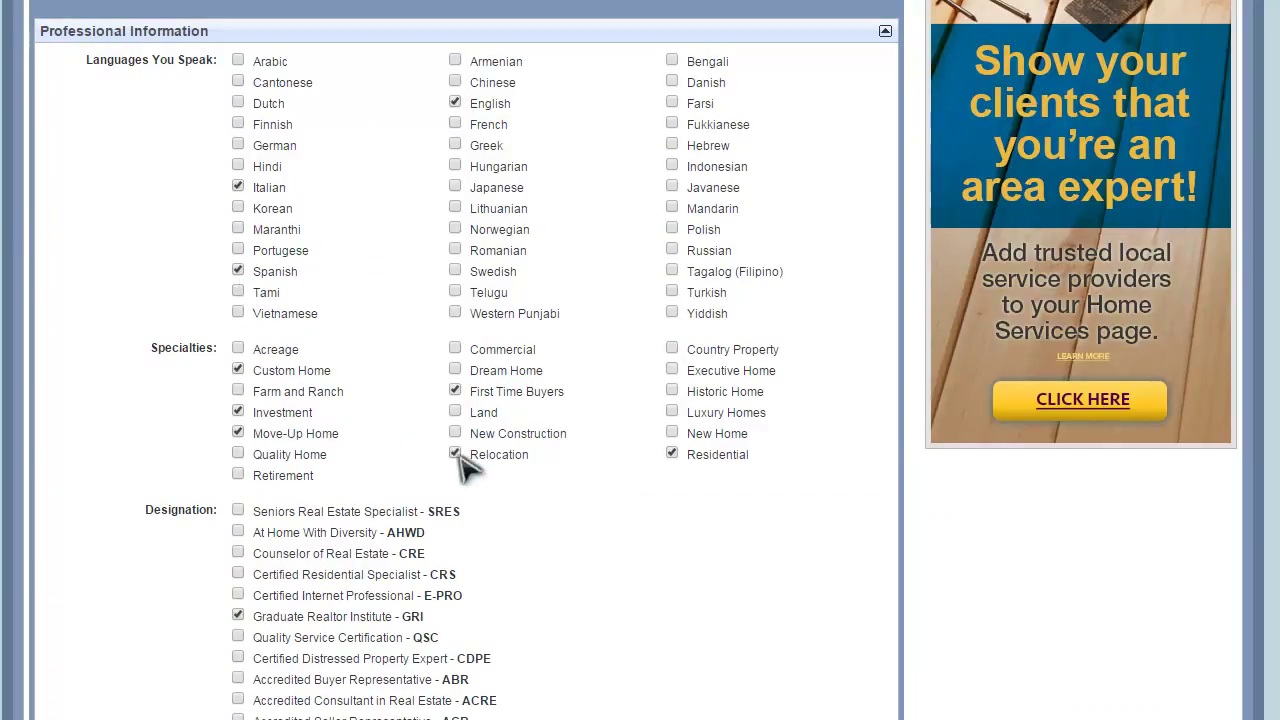
{"action": "left_click", "coordinate": [238, 453]}
{"action": "scroll", "coordinate": [1065, 563], "scroll_direction": "down", "scroll_amount": 3}
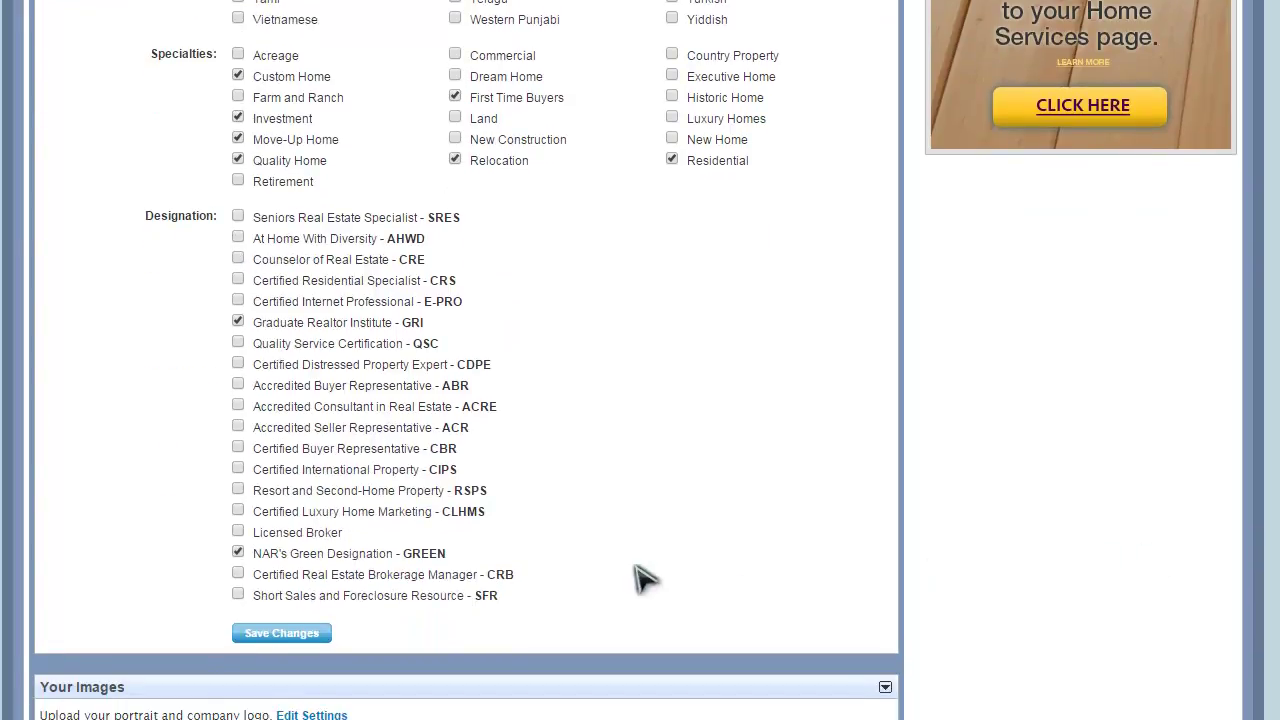
{"action": "left_click", "coordinate": [238, 595]}
{"action": "left_click", "coordinate": [286, 635]}
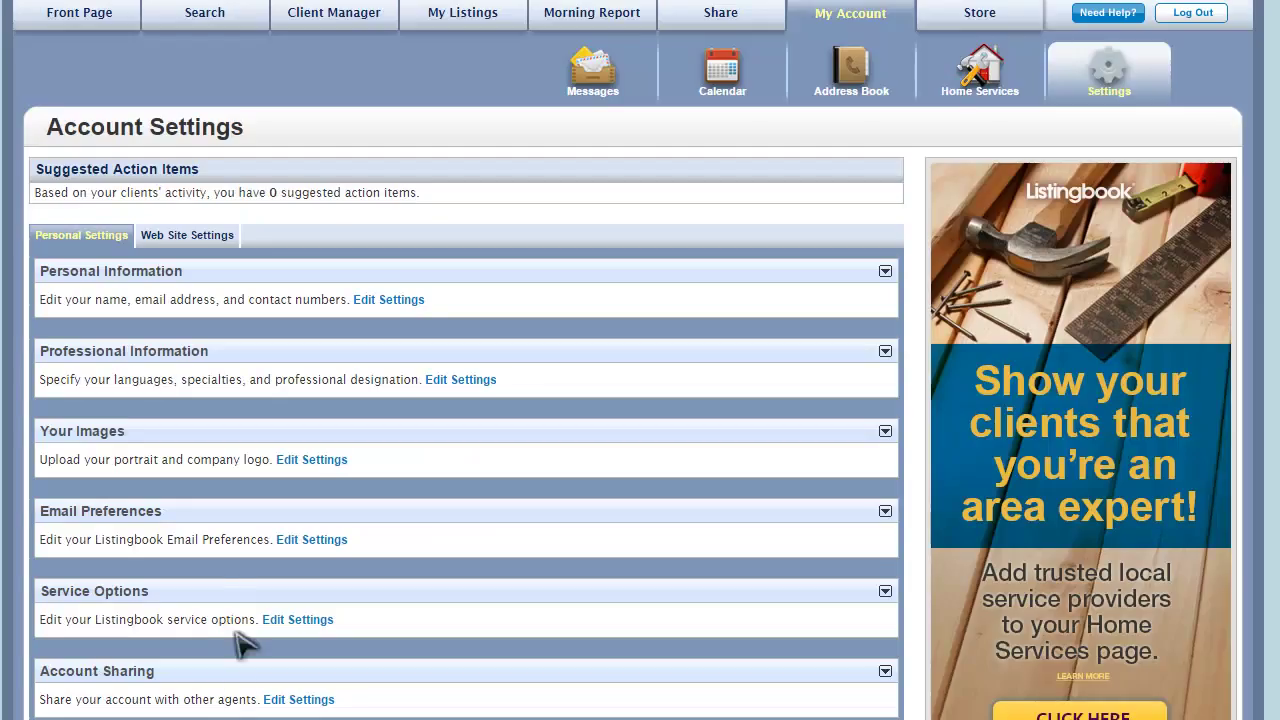
Upload the portrait photo from the photos folder in Your Images
{"action": "left_click", "coordinate": [302, 461]}
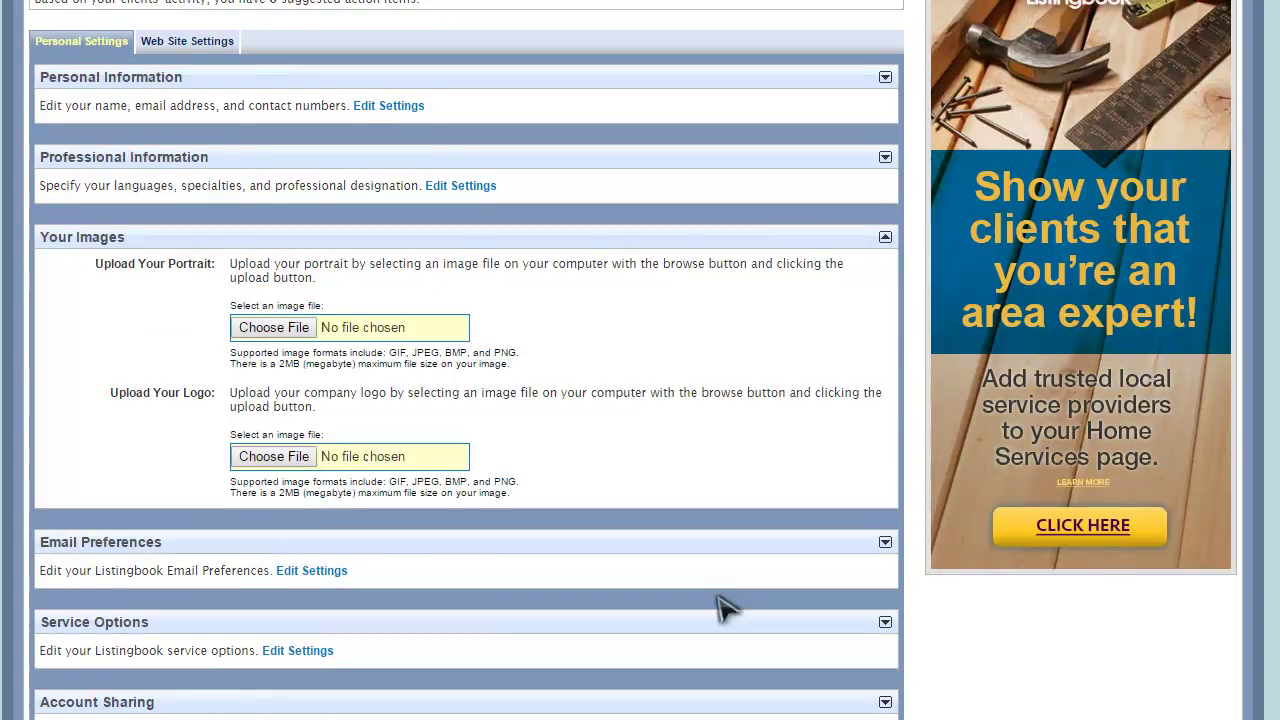
{"action": "left_click", "coordinate": [278, 328]}
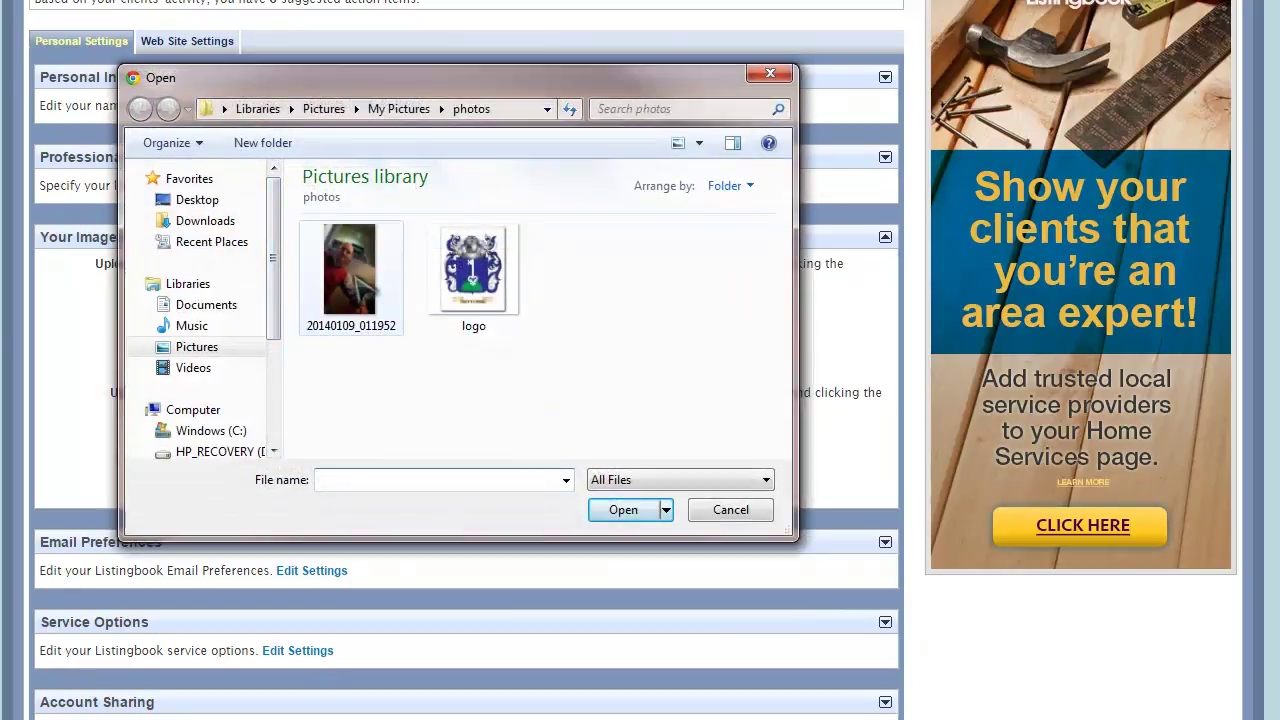
{"action": "double_click", "coordinate": [352, 272]}
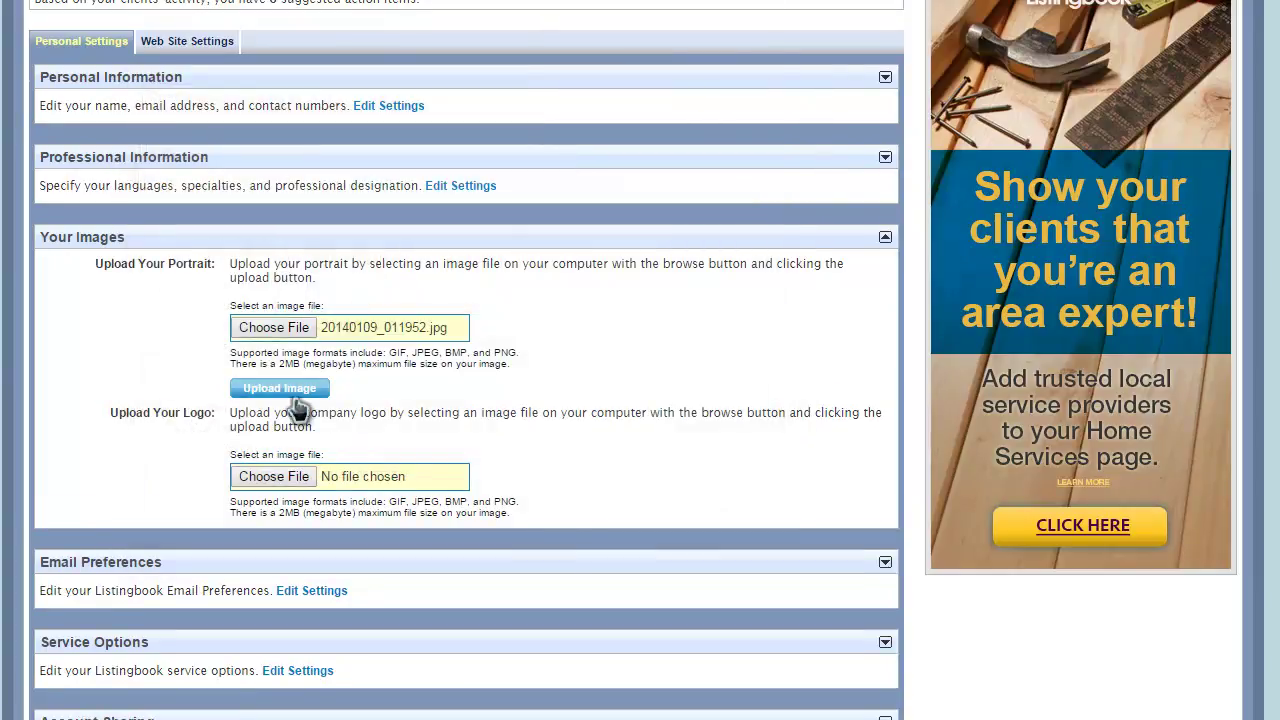
{"action": "left_click", "coordinate": [280, 389]}
Upload logo.jpg from the photos folder as the company logo
{"action": "scroll", "coordinate": [300, 409], "scroll_direction": "down", "scroll_amount": 1}
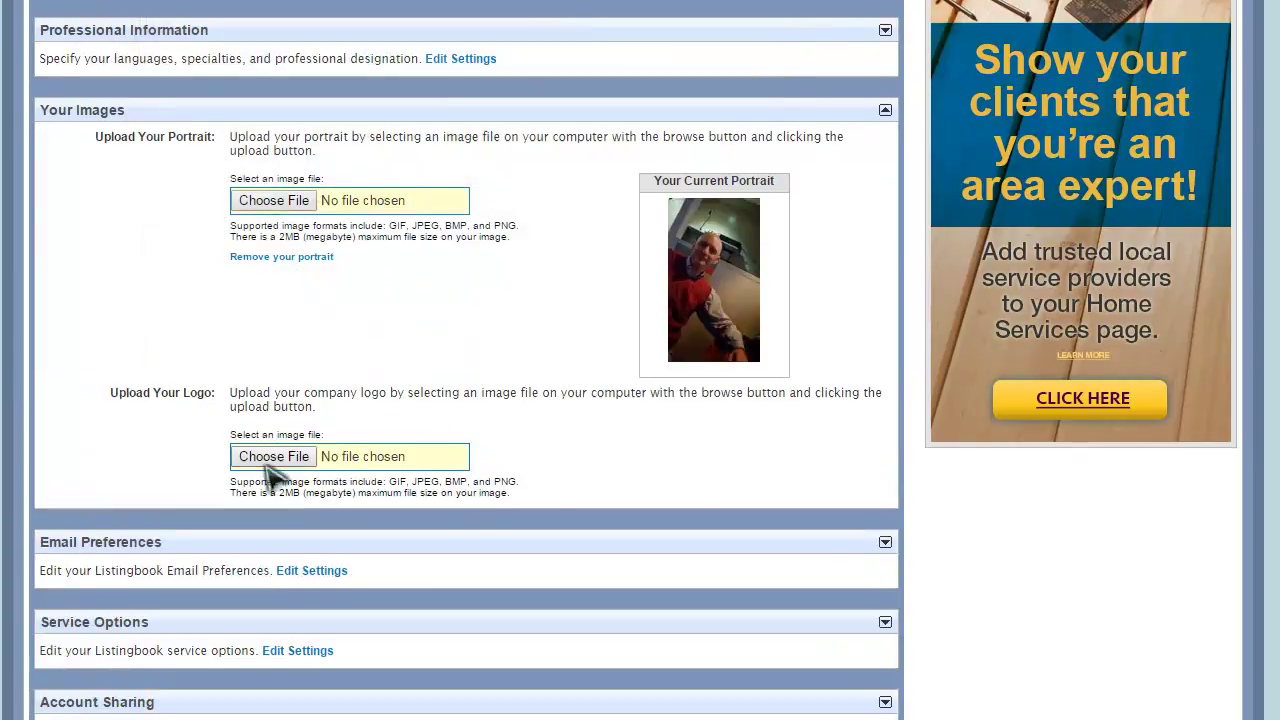
{"action": "left_click", "coordinate": [272, 466]}
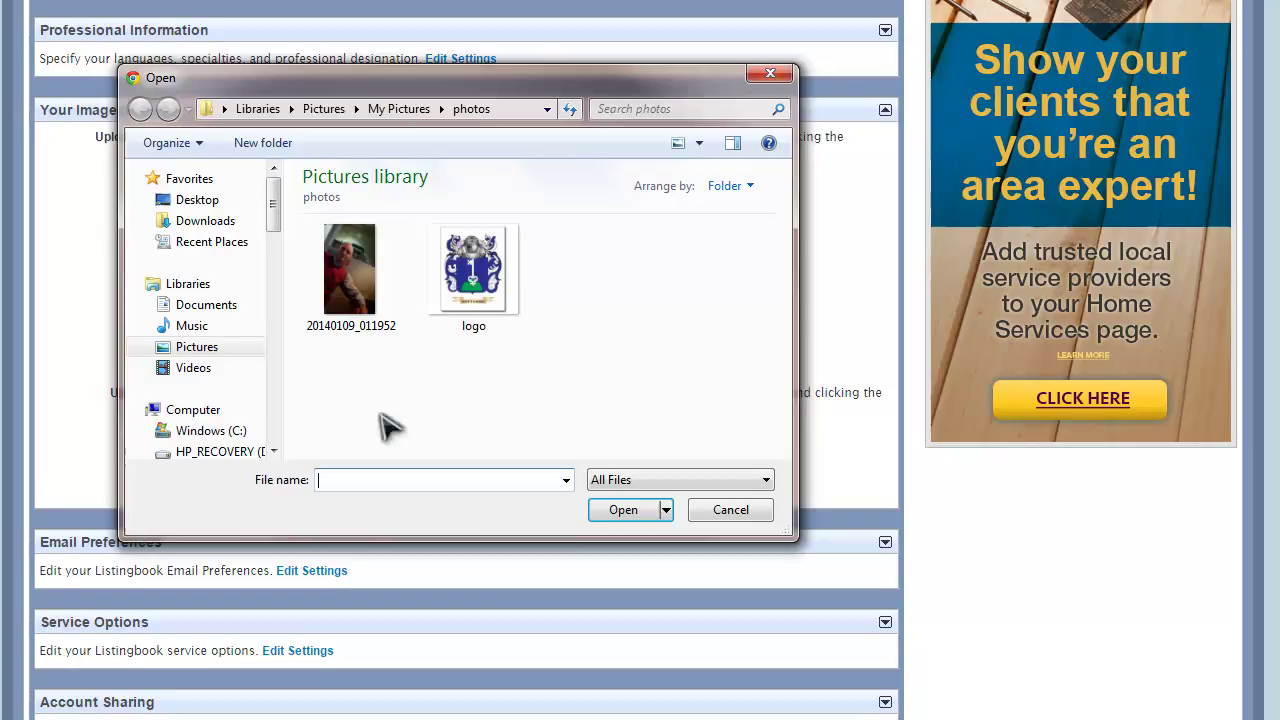
{"action": "double_click", "coordinate": [478, 288]}
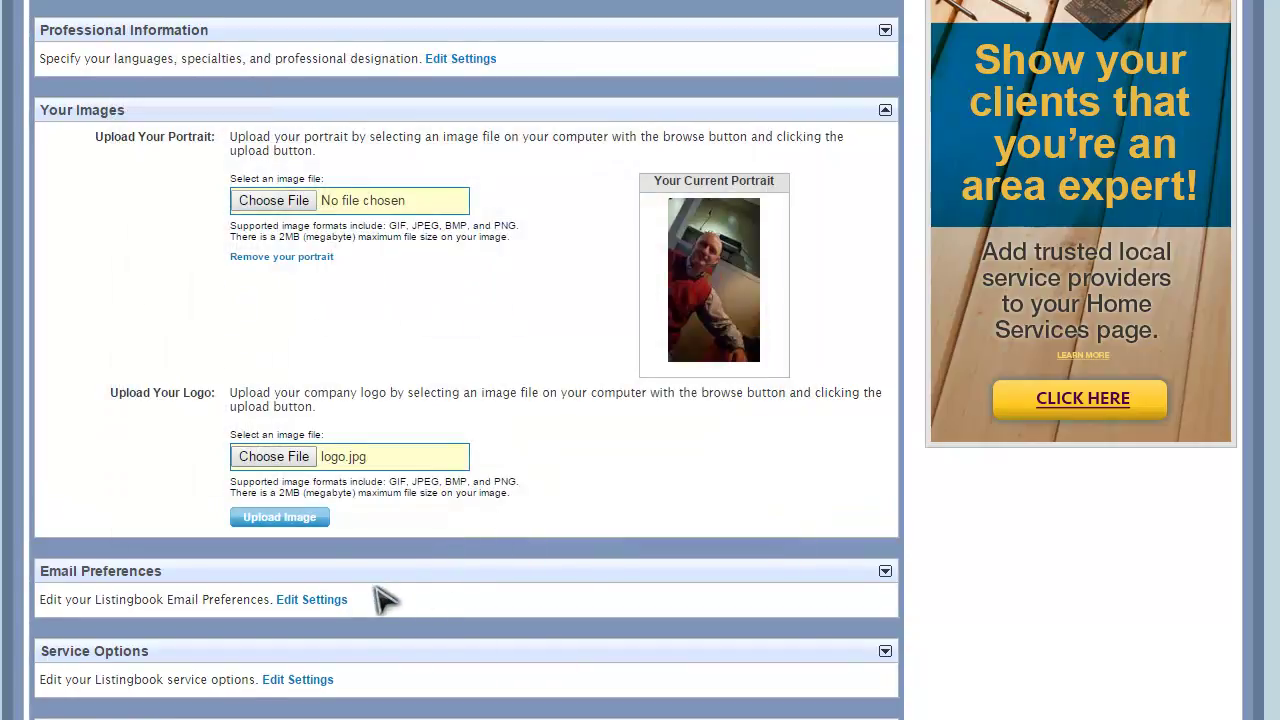
{"action": "left_click", "coordinate": [299, 533]}
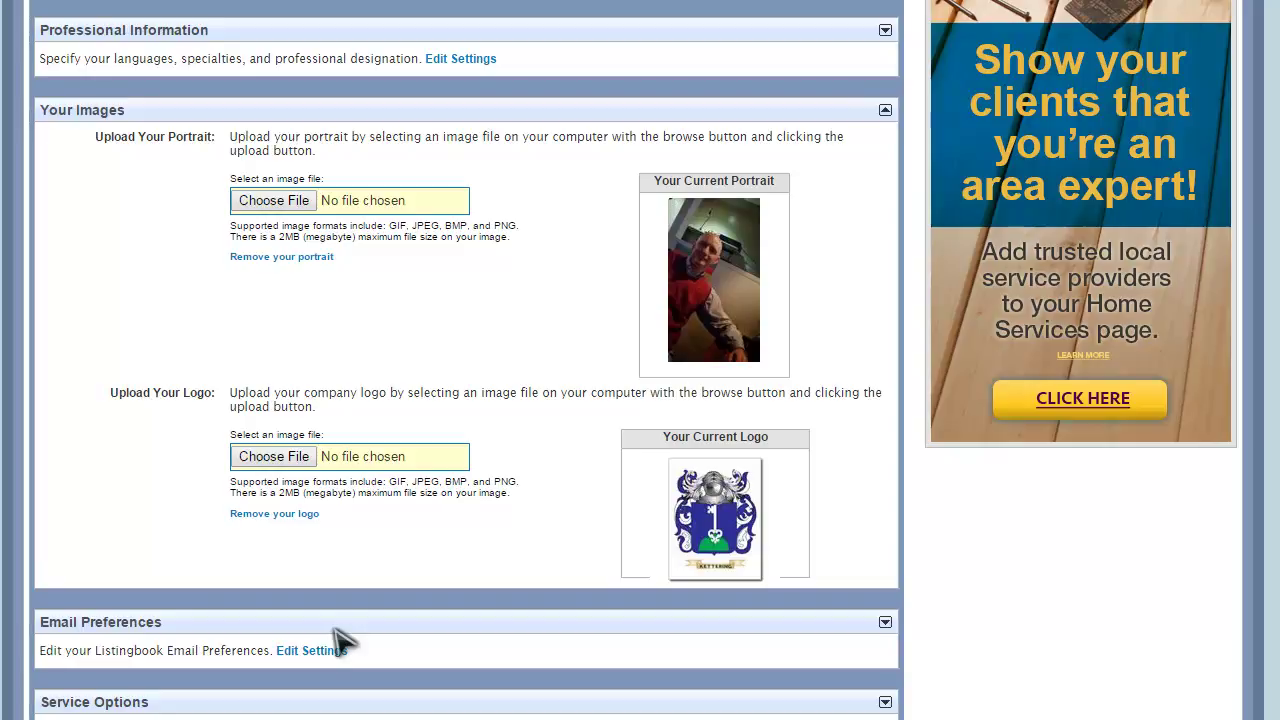
Review Email Preferences, confirming every alert is Yes and Market Update is Daily
{"action": "left_click", "coordinate": [312, 650]}
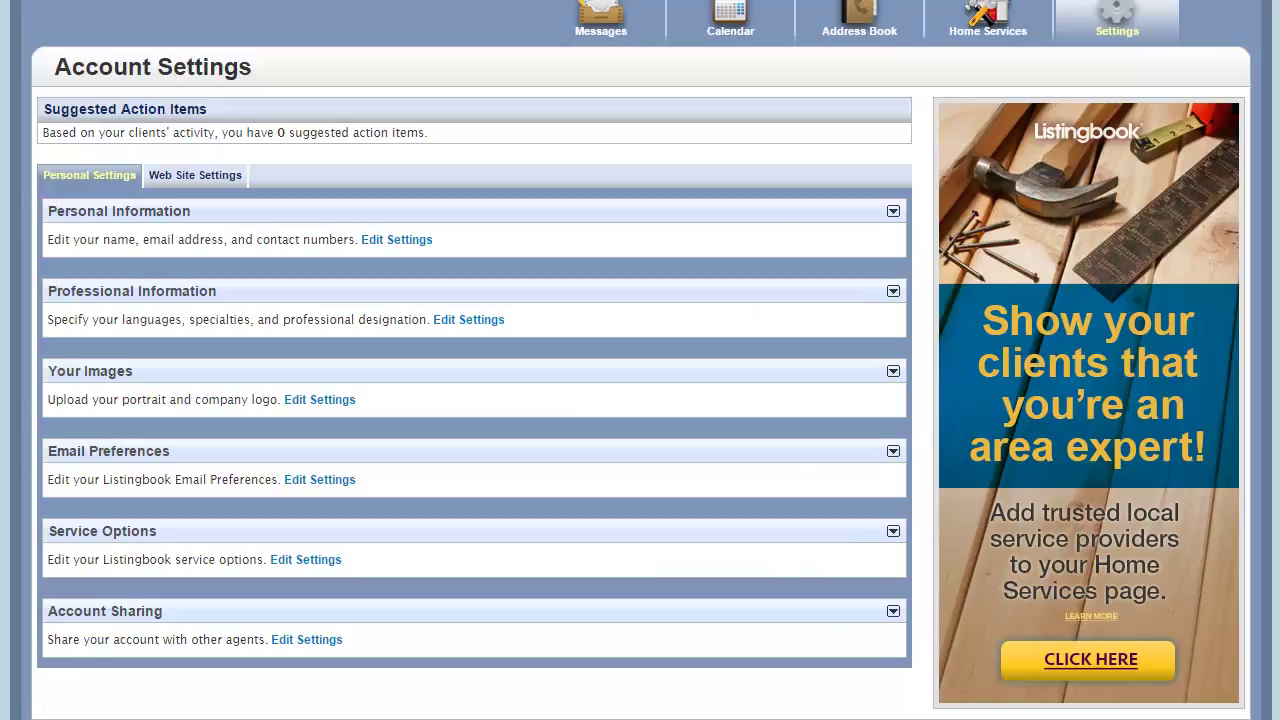
{"action": "left_click", "coordinate": [319, 480]}
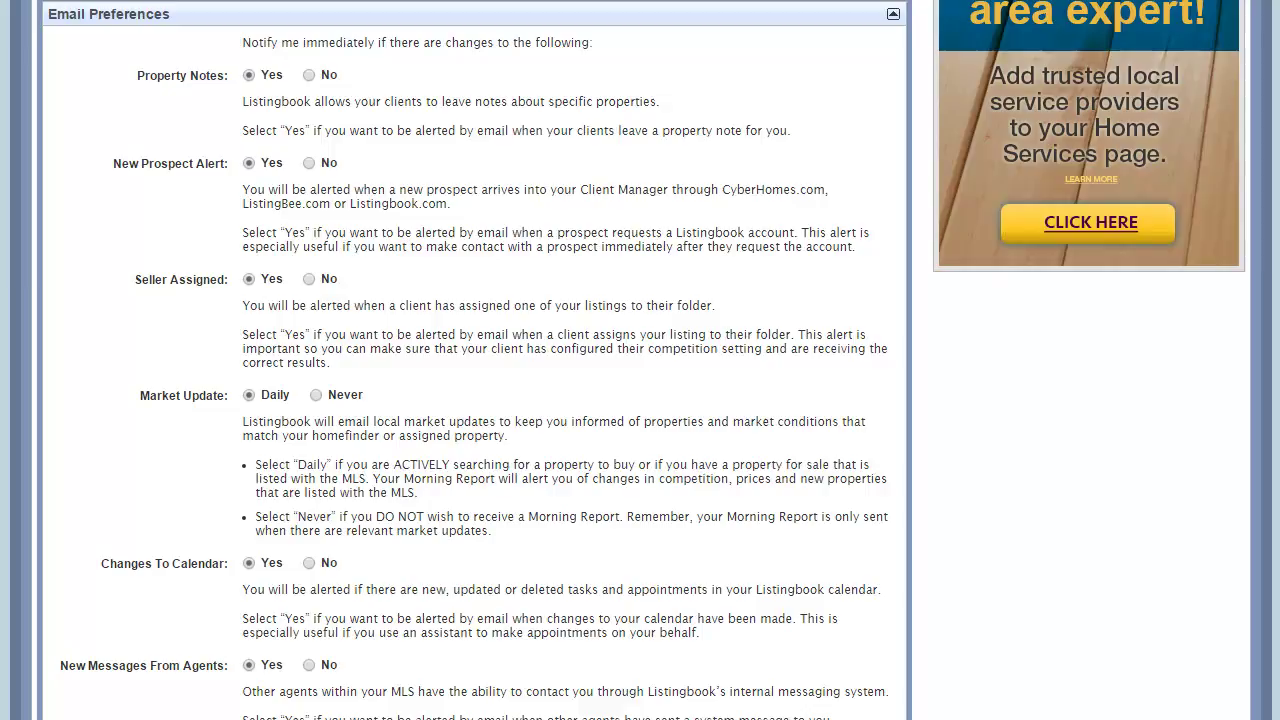
{"action": "scroll", "coordinate": [640, 360], "scroll_direction": "down", "scroll_amount": 5}
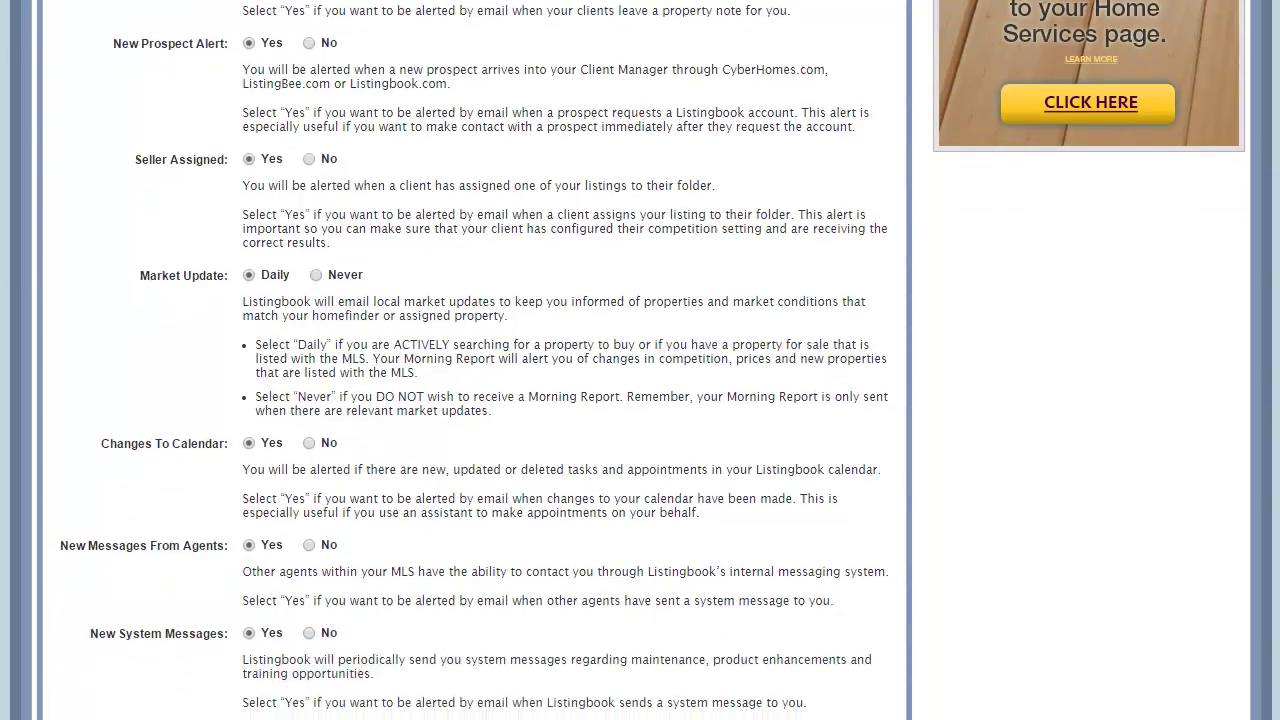
{"action": "scroll", "coordinate": [640, 360], "scroll_direction": "down", "scroll_amount": 1}
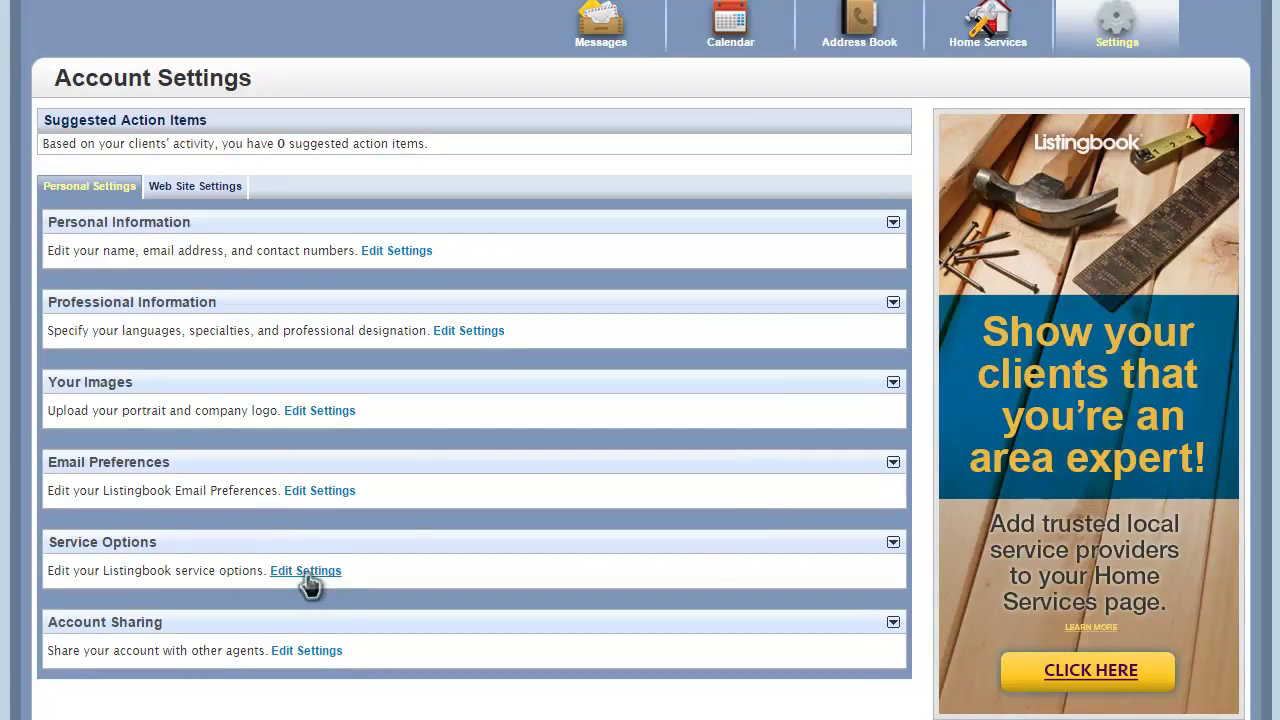
In Service Options, keep the loan rate at 6.000%
{"action": "left_click", "coordinate": [308, 572]}
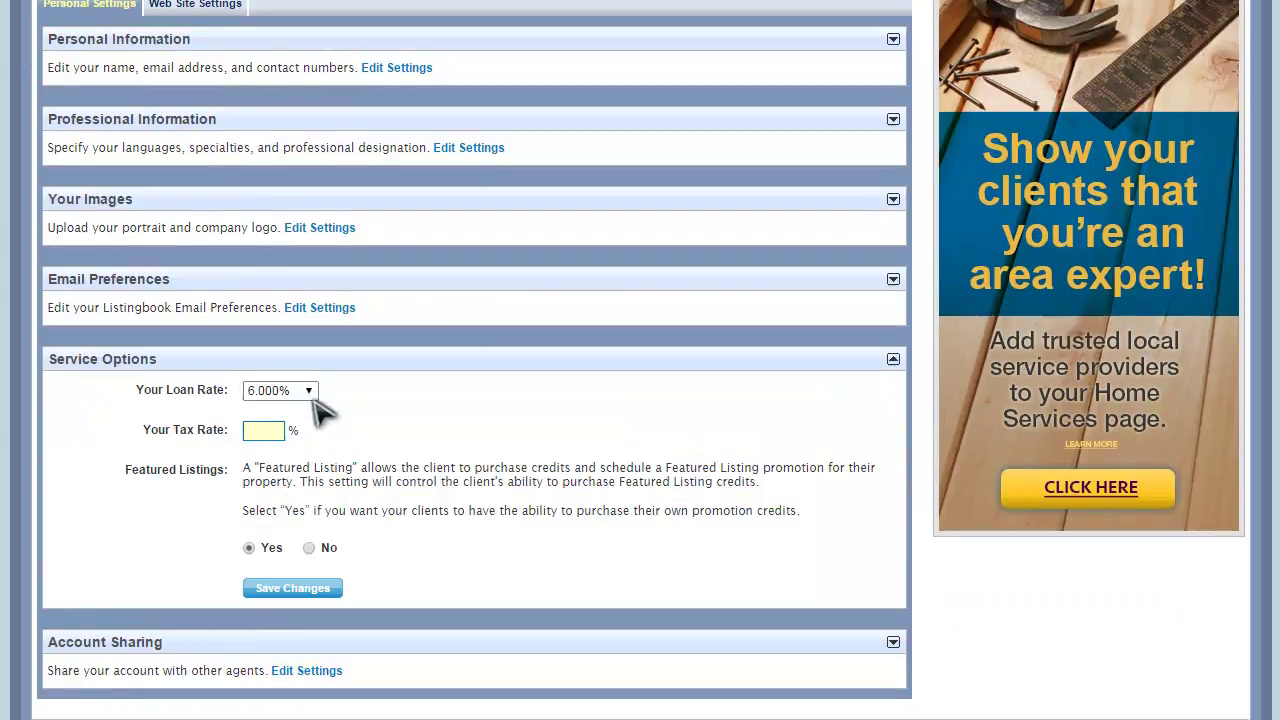
{"action": "left_click", "coordinate": [309, 391]}
{"action": "left_click", "coordinate": [311, 392]}
Save Service Options, then search Account Sharing agents by first name and tick one result
{"action": "left_click", "coordinate": [312, 594]}
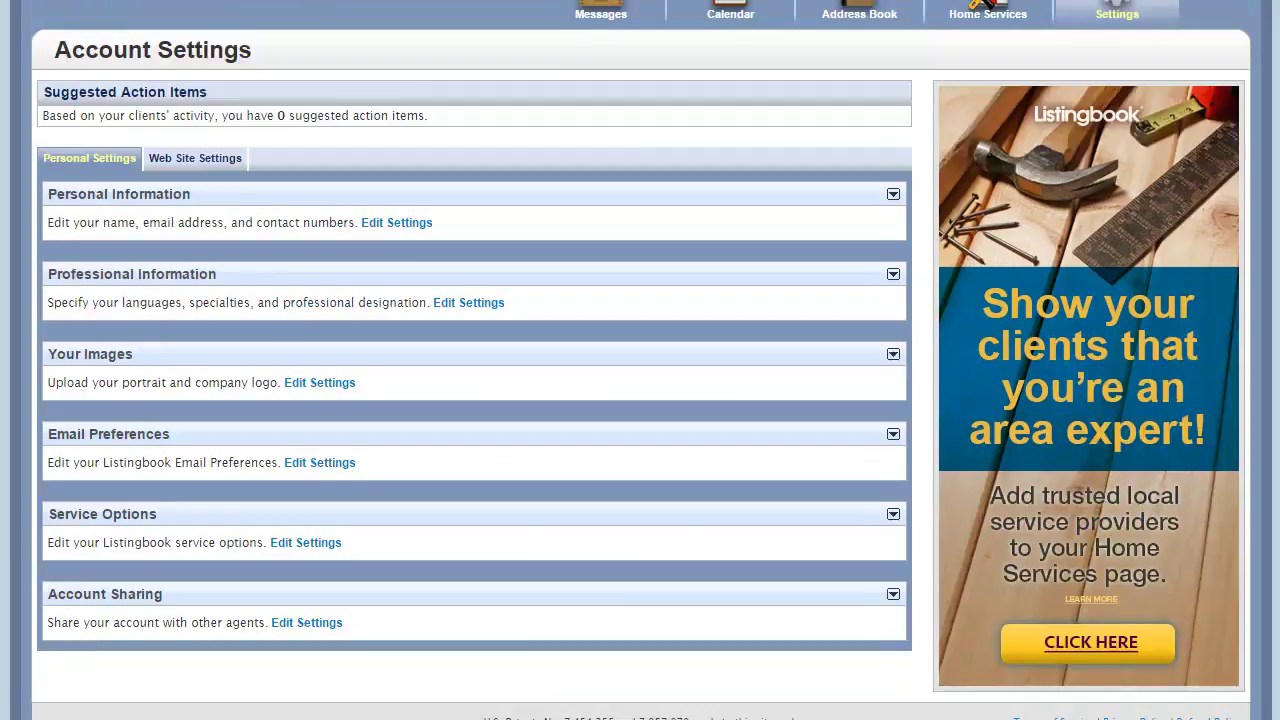
{"action": "left_click", "coordinate": [300, 624]}
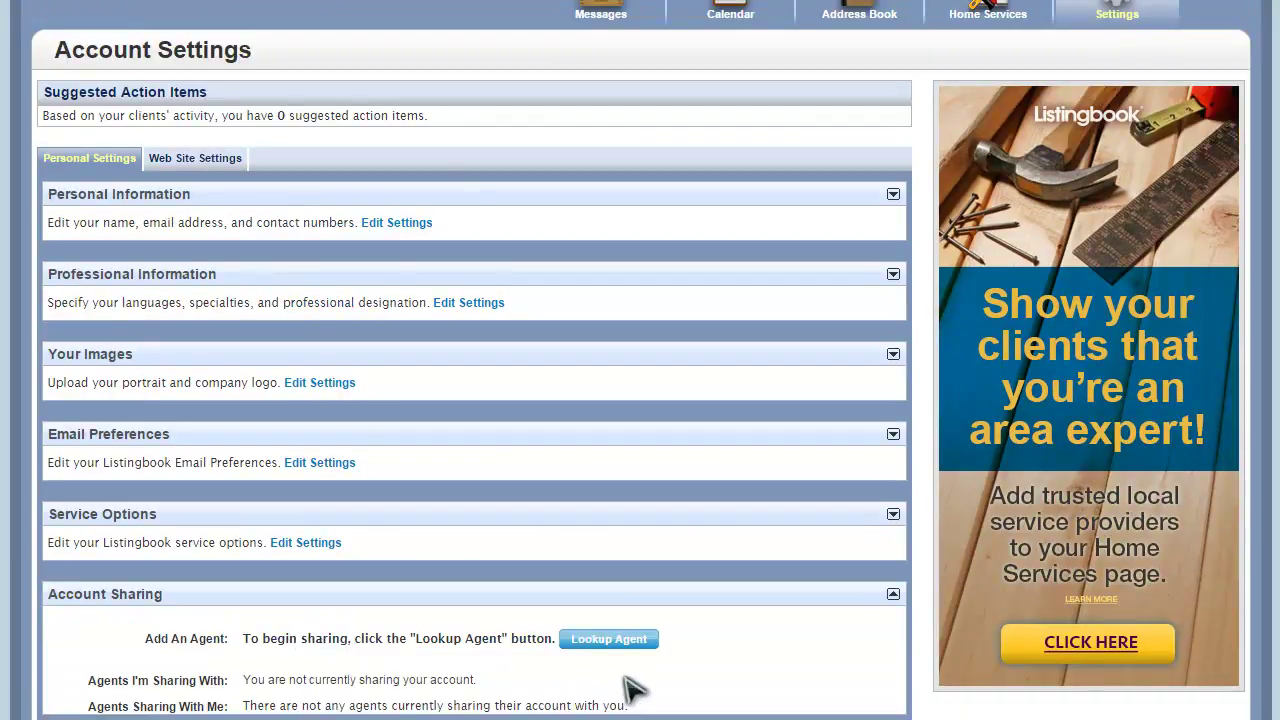
{"action": "left_click", "coordinate": [628, 642]}
{"action": "type", "text": "bob"}
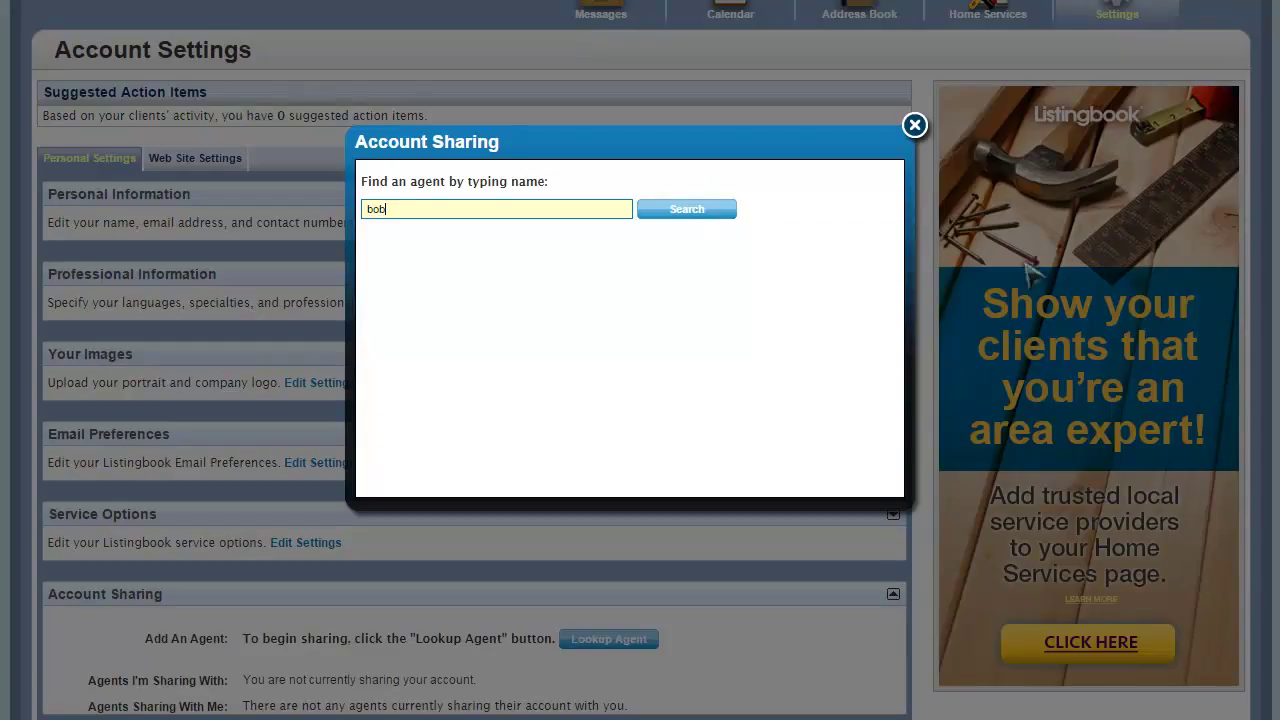
{"action": "left_click", "coordinate": [733, 216]}
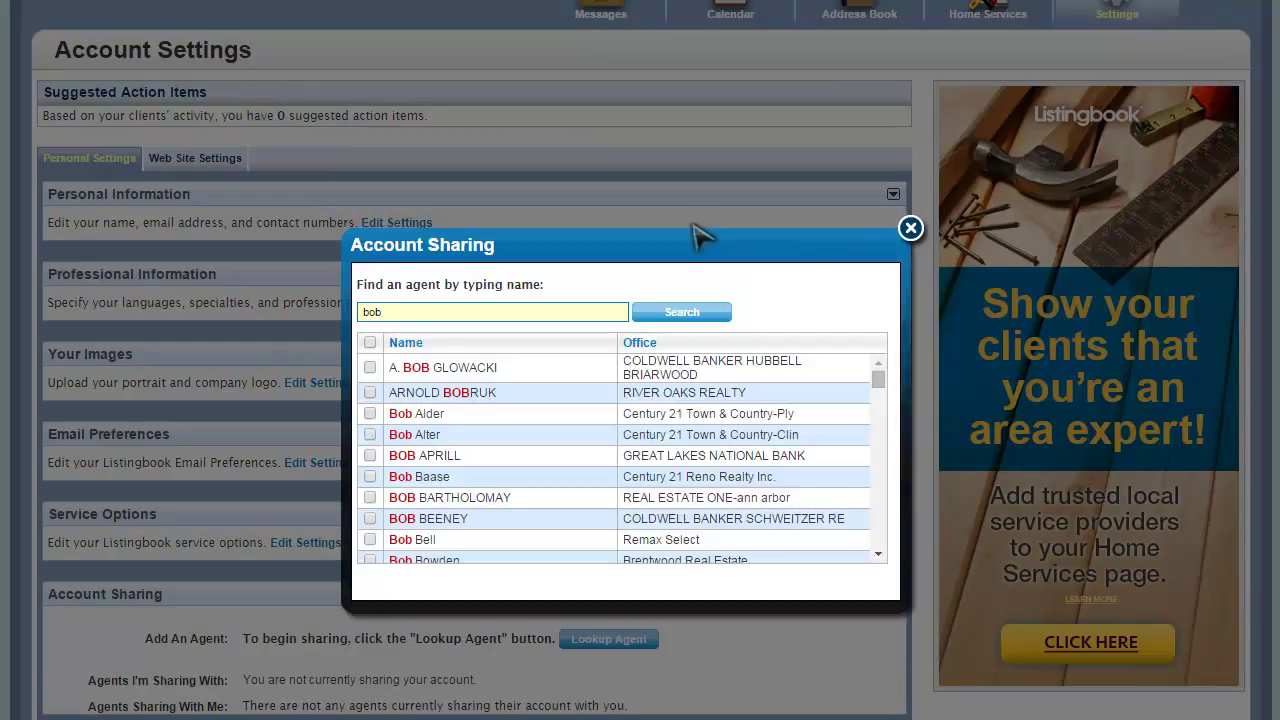
{"action": "left_click", "coordinate": [370, 497]}
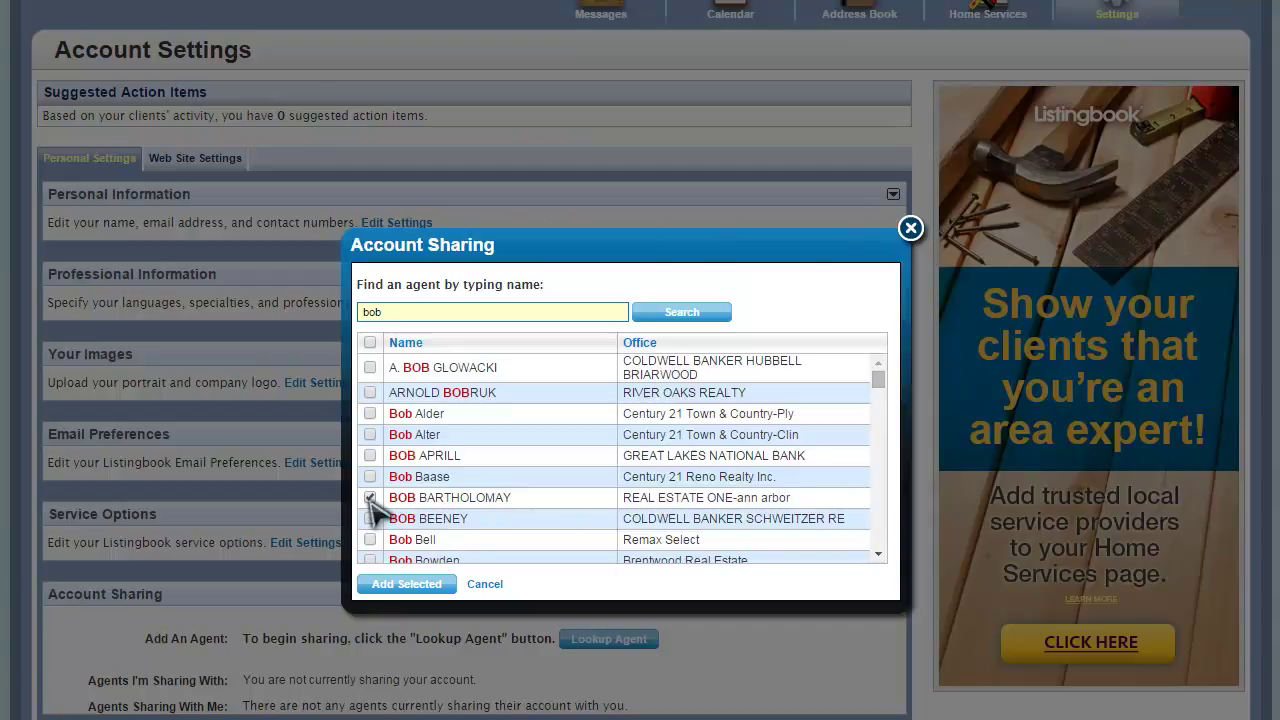